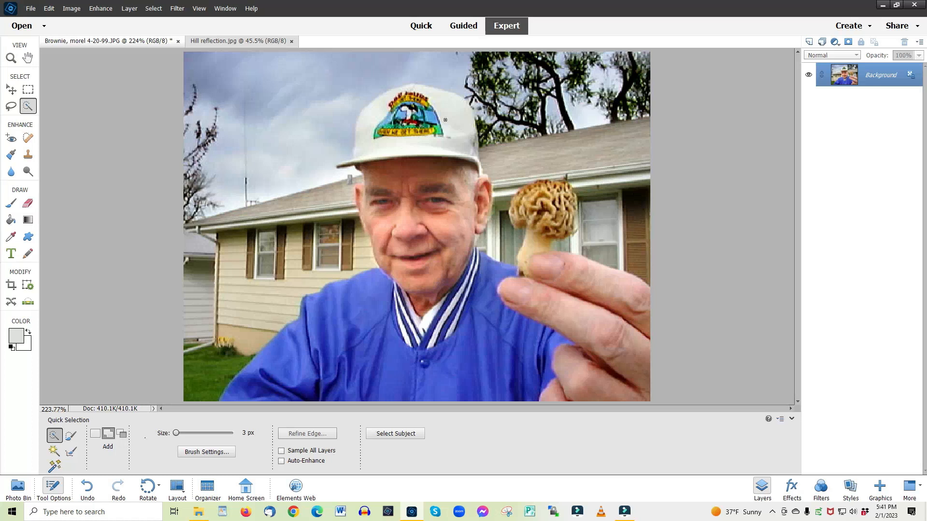
Quick-select the man with his cap, face, jacket, raised hand and mushroom, using a 20 px brush.
{"action": "key", "text": "bracketright"}
{"action": "key", "text": "bracketright"}
{"action": "key", "text": "bracketright"}
{"action": "key", "text": "bracketright"}
{"action": "key", "text": "bracketright"}
{"action": "key", "text": "bracketright"}
{"action": "key", "text": "bracketright"}
{"action": "key", "text": "bracketright"}
{"action": "key", "text": "bracketright"}
{"action": "key", "text": "bracketleft"}
{"action": "key", "text": "bracketleft"}
{"action": "key", "text": "bracketright"}
{"action": "mouse_move", "coordinate": [372, 111]}
{"action": "left_mouse_down"}
{"action": "mouse_move", "coordinate": [417, 100]}
{"action": "mouse_move", "coordinate": [442, 120]}
{"action": "mouse_move", "coordinate": [435, 136]}
{"action": "mouse_move", "coordinate": [418, 139]}
{"action": "mouse_move", "coordinate": [410, 163]}
{"action": "mouse_move", "coordinate": [423, 261]}
{"action": "mouse_move", "coordinate": [415, 314]}
{"action": "mouse_move", "coordinate": [372, 350]}
{"action": "mouse_move", "coordinate": [313, 378]}
{"action": "left_mouse_up"}
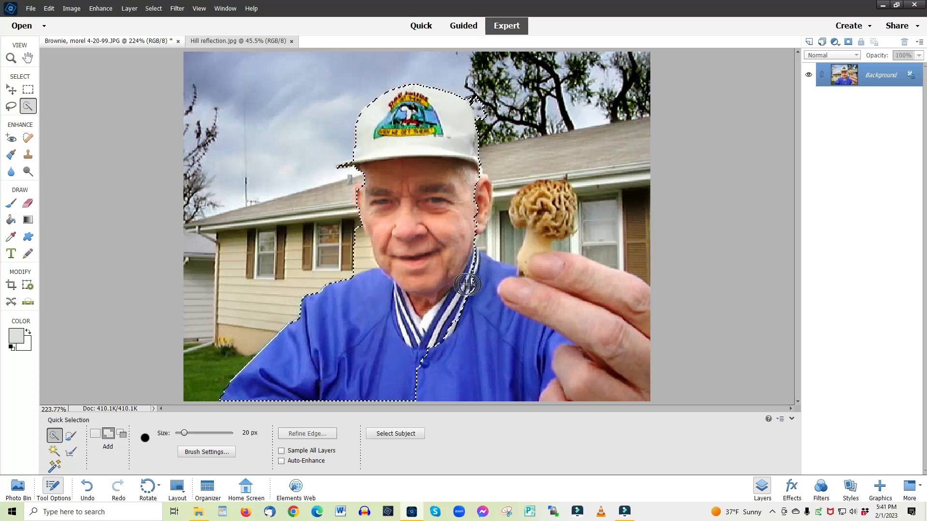
{"action": "mouse_move", "coordinate": [473, 285]}
{"action": "left_mouse_down"}
{"action": "mouse_move", "coordinate": [488, 286]}
{"action": "mouse_move", "coordinate": [506, 309]}
{"action": "mouse_move", "coordinate": [525, 355]}
{"action": "mouse_move", "coordinate": [513, 319]}
{"action": "mouse_move", "coordinate": [540, 206]}
{"action": "left_mouse_up"}
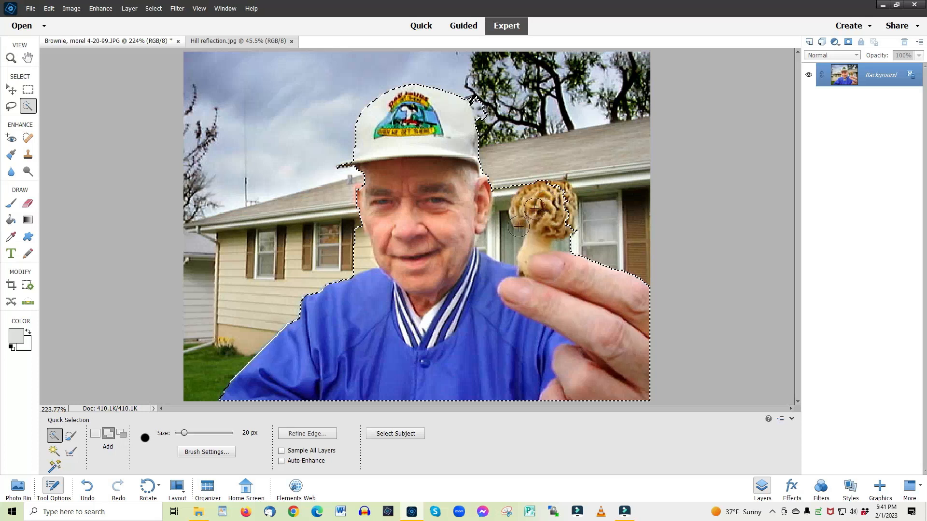
{"action": "mouse_move", "coordinate": [519, 227]}
{"action": "left_mouse_down"}
{"action": "mouse_move", "coordinate": [558, 194]}
{"action": "mouse_move", "coordinate": [556, 232]}
{"action": "left_mouse_up"}
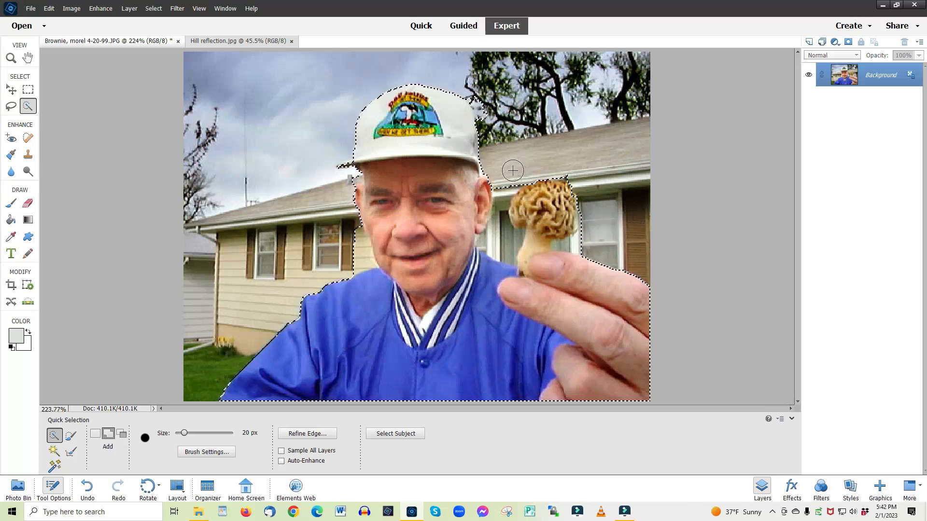
Subtract the background between the man's face and the mushroom from the selection, reducing the brush to 8 px.
{"action": "key", "text": "alt"}
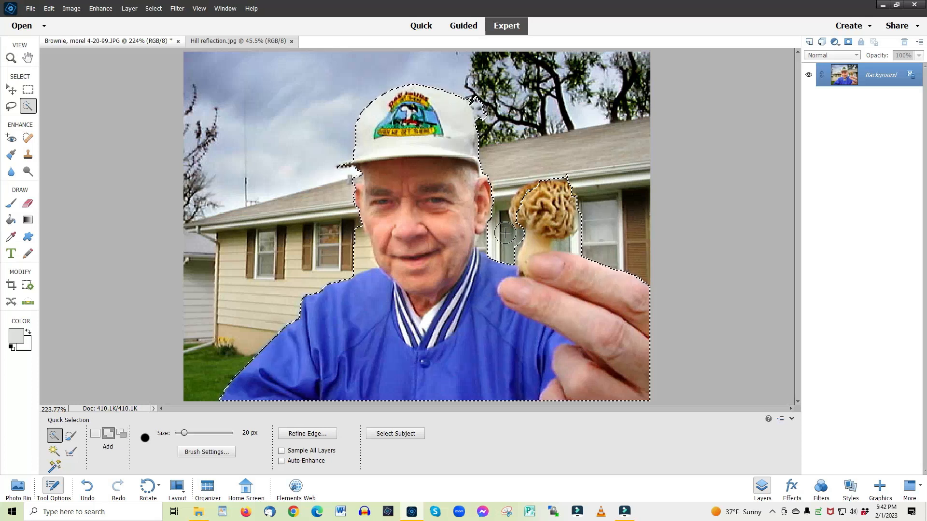
{"action": "key", "text": "bracketleft"}
{"action": "key", "text": "bracketleft"}
{"action": "key", "text": "bracketleft"}
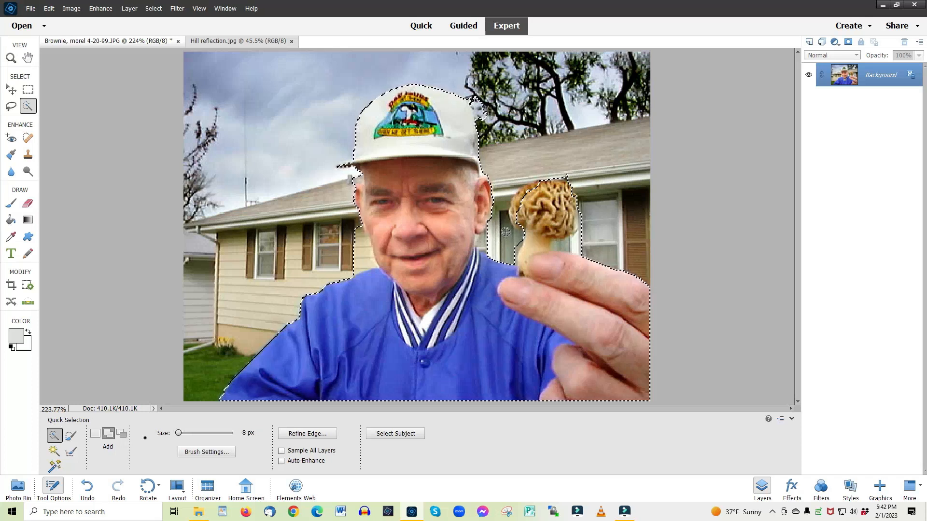
{"action": "key", "text": "alt"}
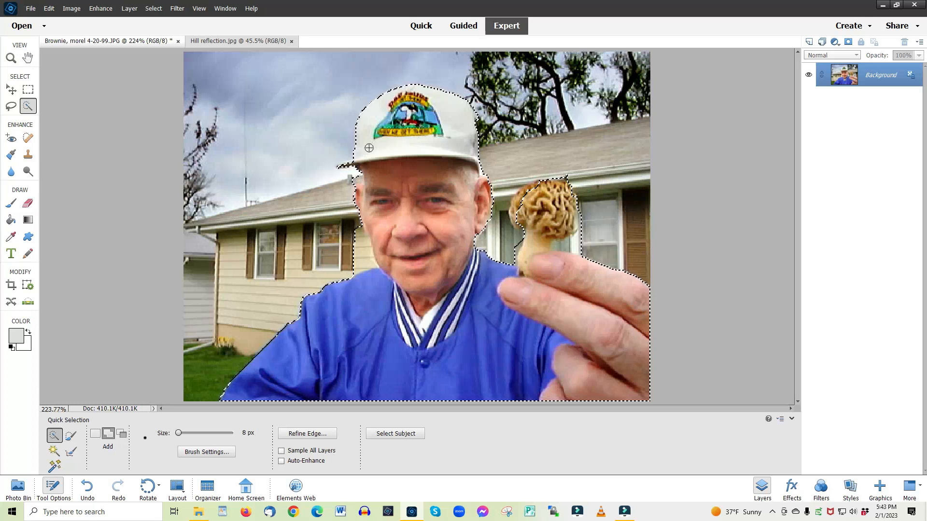
Clean up the selection beneath the cap's brim and beside the jaw with a 7 px brush, subtracting the background there.
{"action": "key", "text": "bracketleft"}
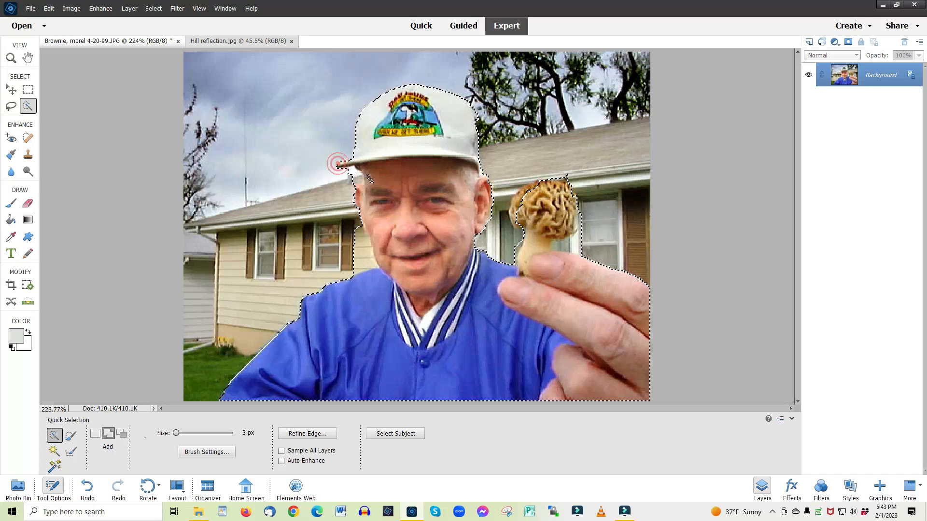
{"action": "key", "text": "bracketright"}
{"action": "key", "text": "bracketright"}
{"action": "key", "text": "bracketright"}
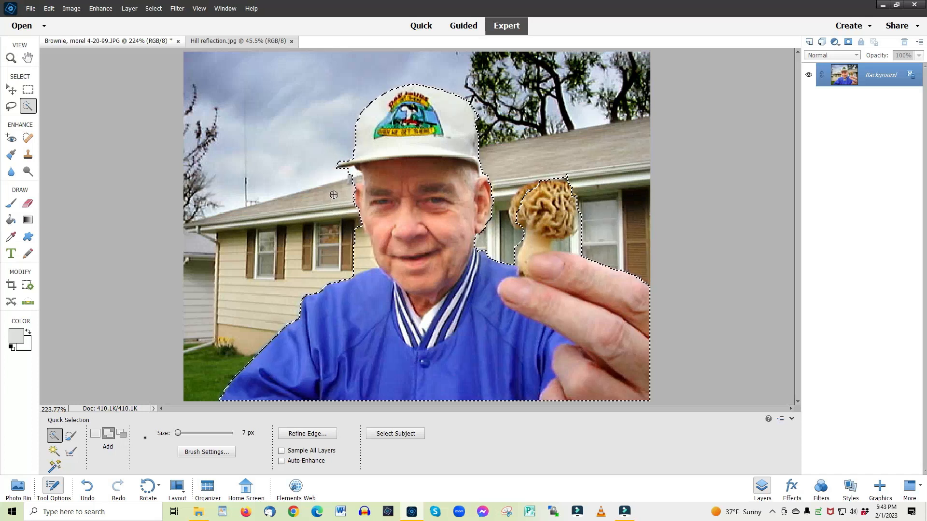
{"action": "key", "text": "bracketright"}
{"action": "left_click", "coordinate": [342, 172], "text": "alt"}
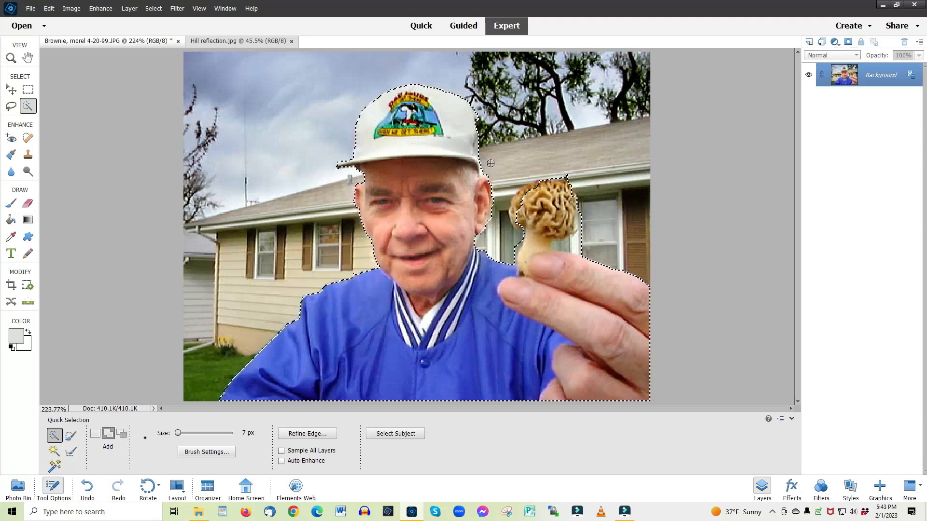
Refine the selection edge around the ear near the mushroom and along the mushroom's stem with a 4 px brush.
{"action": "key", "text": "bracketleft"}
{"action": "key", "text": "bracketleft"}
{"action": "key", "text": "bracketleft"}
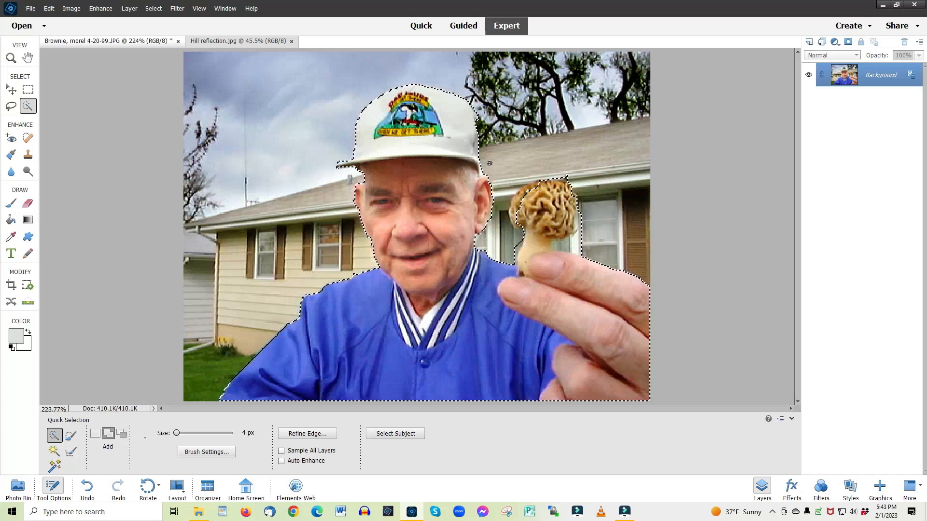
{"action": "key", "text": "alt"}
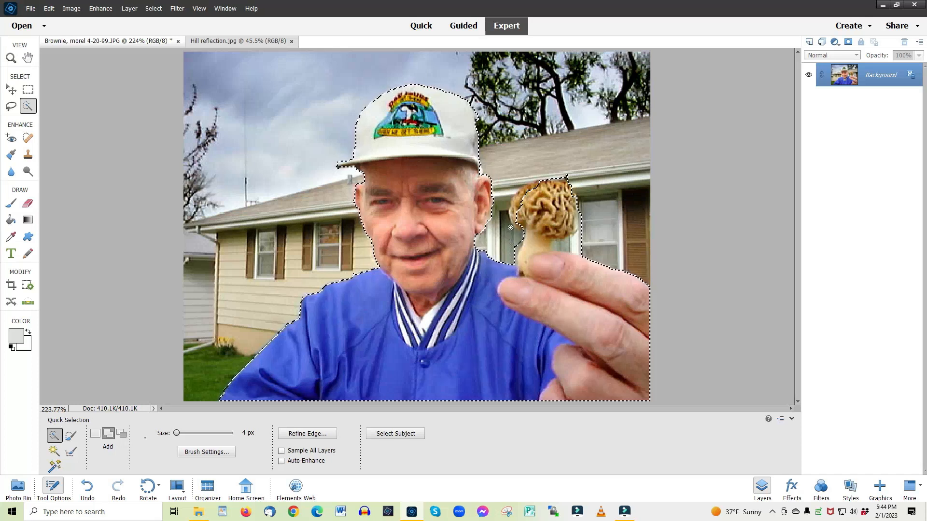
{"action": "key", "text": "alt"}
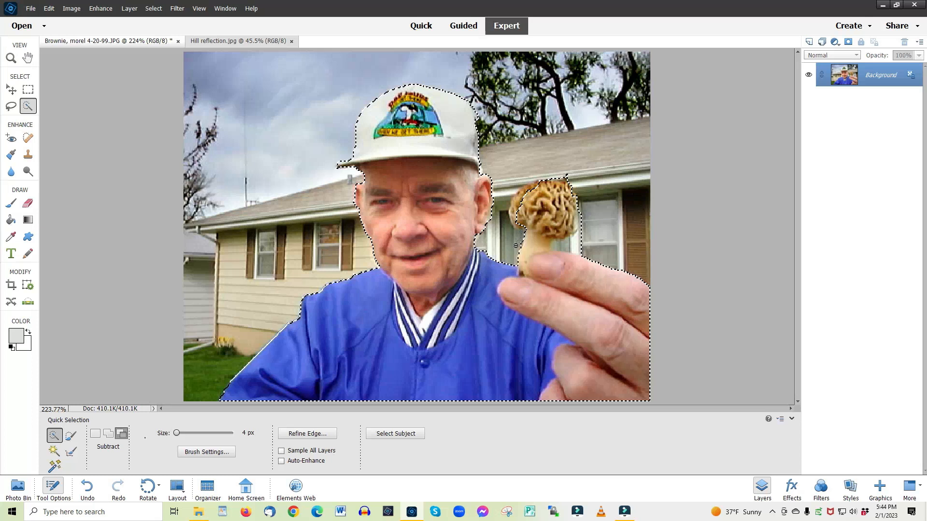
{"action": "key", "text": "alt"}
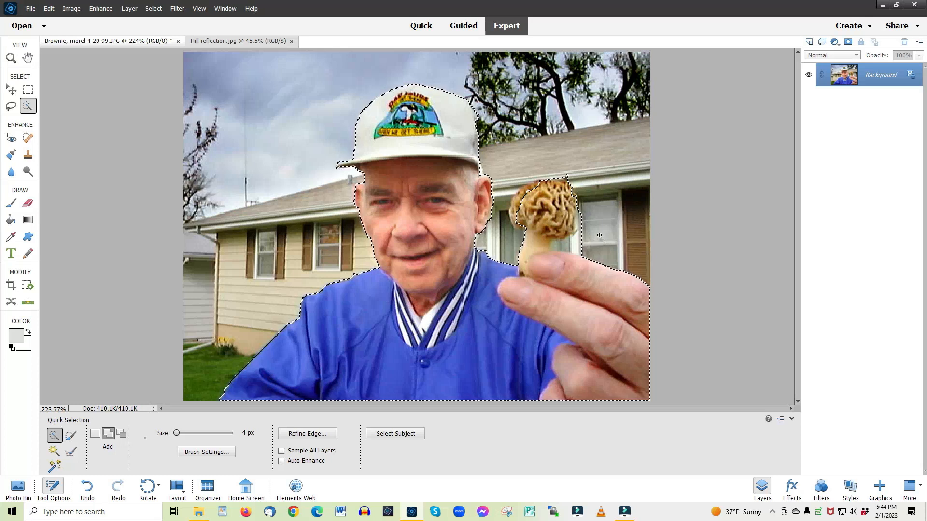
With a 6 px brush, subtract the gap between the mushroom's stem and the hand, and include the whole mushroom cap in the selection.
{"action": "key", "text": "bracketright"}
{"action": "key", "text": "bracketright"}
{"action": "key", "text": "alt"}
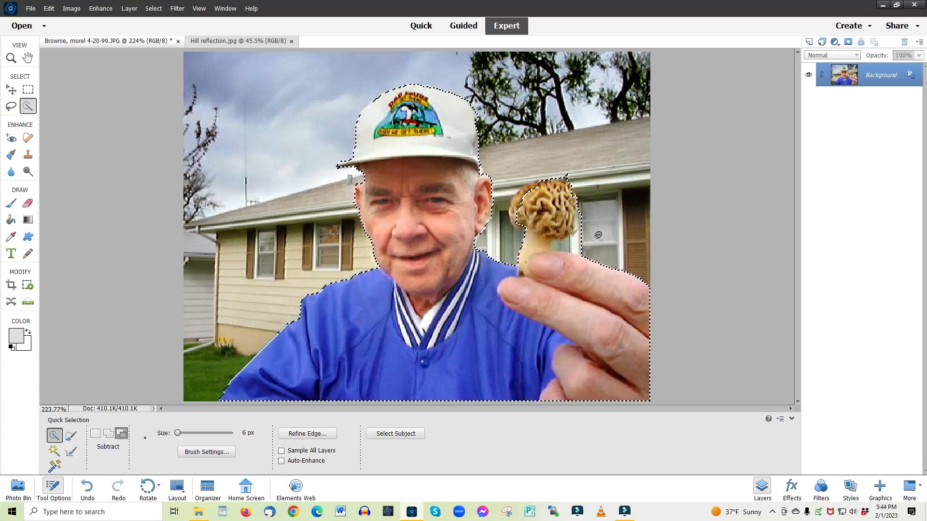
{"action": "left_click", "coordinate": [555, 244], "text": "alt"}
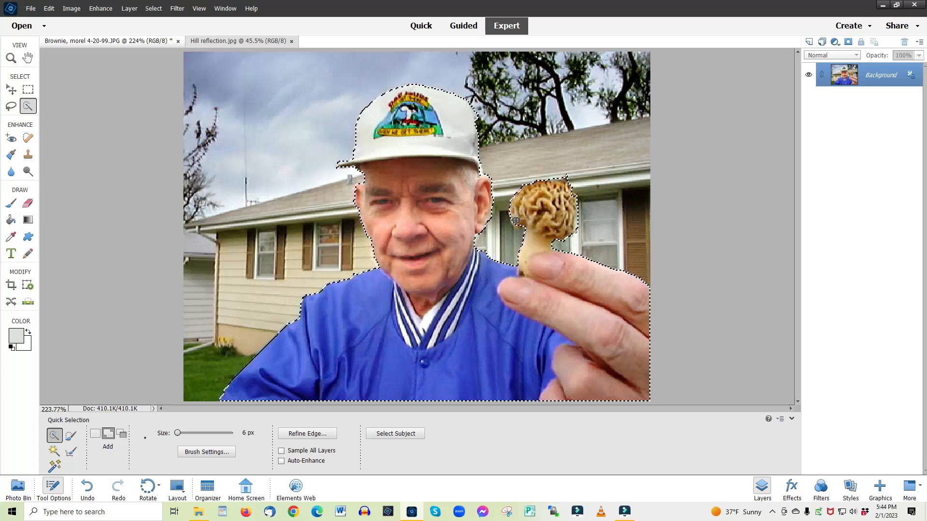
{"action": "left_click_drag", "start_coordinate": [528, 206], "coordinate": [553, 208]}
{"action": "key", "text": "alt"}
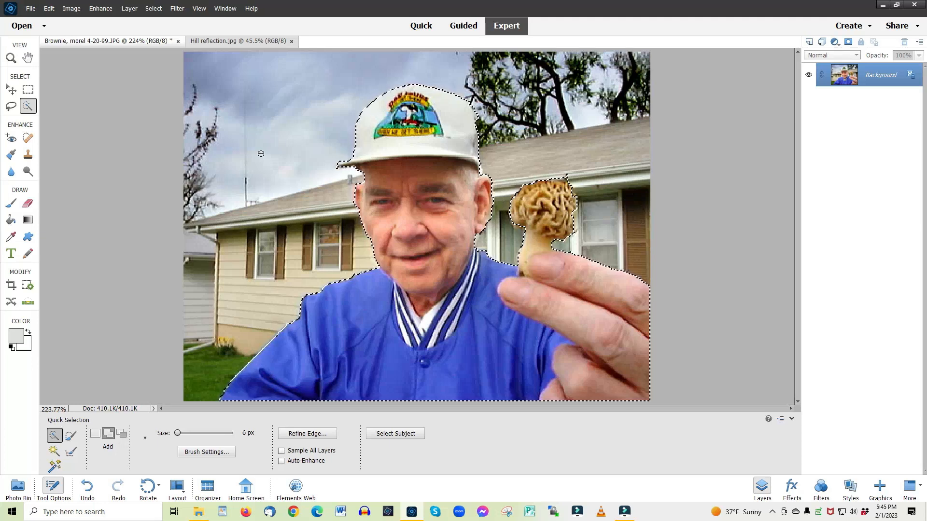
Cut the selected man to the clipboard and undo the removal in the photo.
{"action": "key", "text": "Delete"}
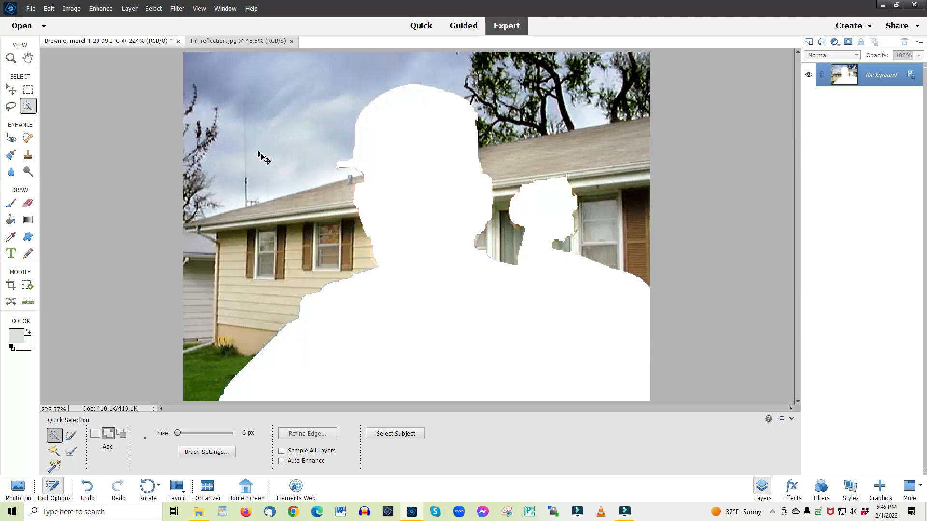
{"action": "key", "text": "ctrl+z"}
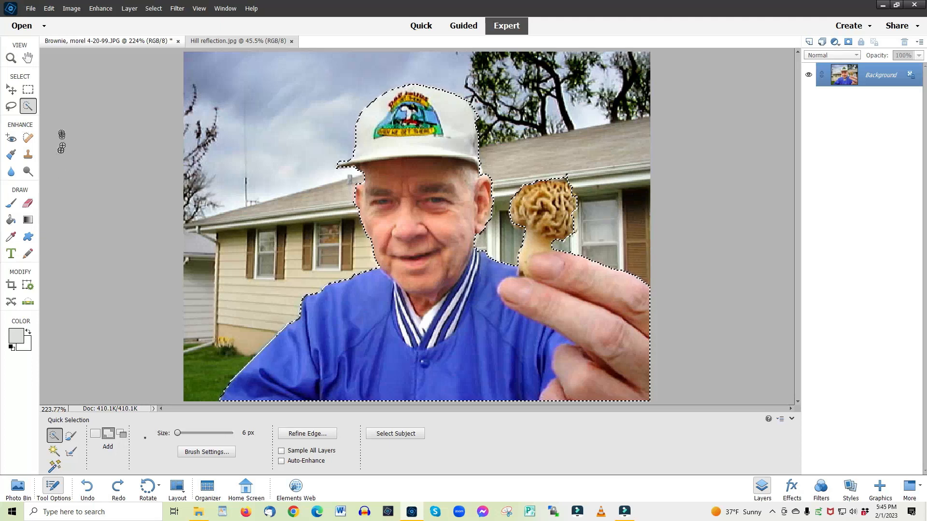
Create a new image from the clipboard containing the cut-out man.
{"action": "left_click", "coordinate": [30, 8]}
{"action": "mouse_move", "coordinate": [36, 21]}
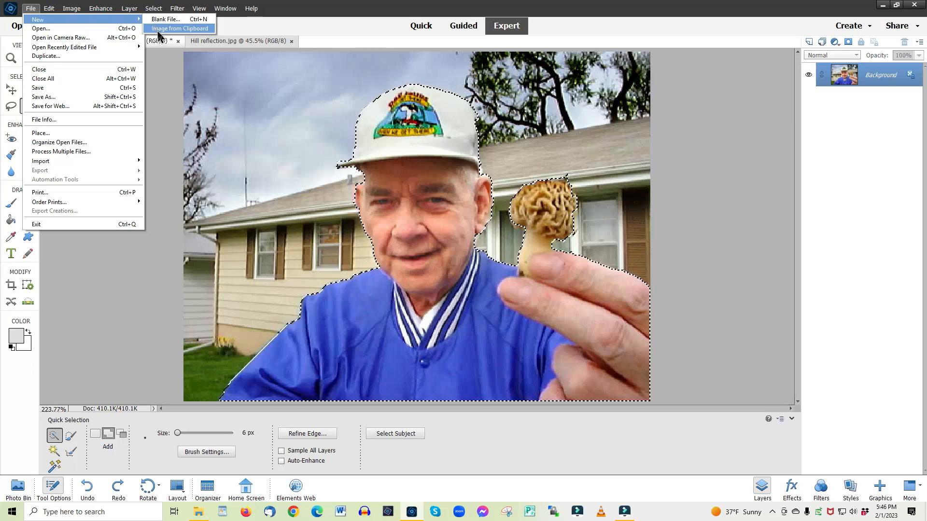
{"action": "left_click", "coordinate": [158, 31]}
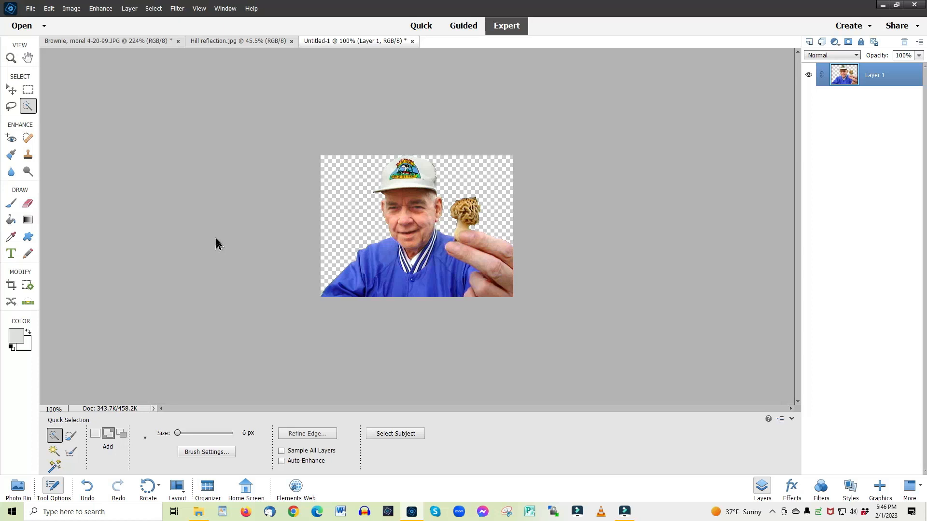
{"action": "left_click_drag", "start_coordinate": [337, 215], "coordinate": [339, 198]}
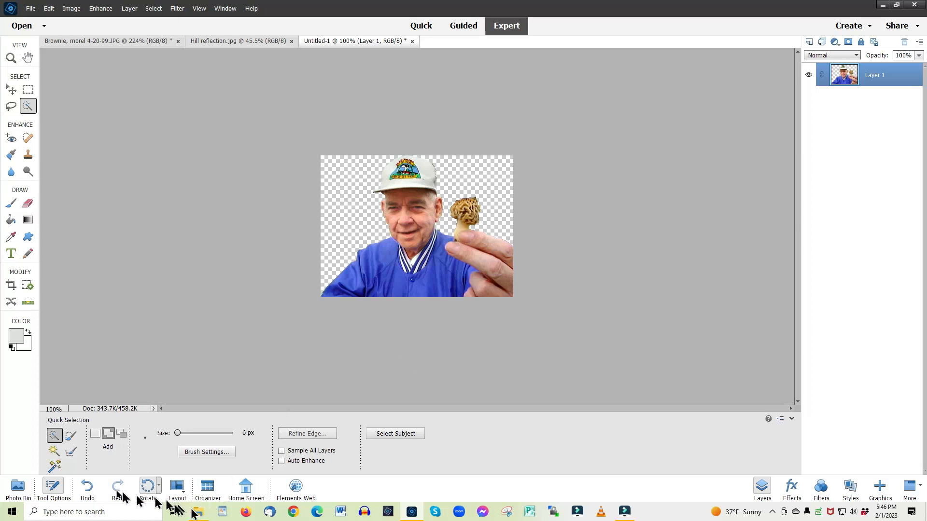
Bring up Hill reflection.jpg and add the open Untitled-1 cutout to it as a new layer.
{"action": "left_click", "coordinate": [18, 488]}
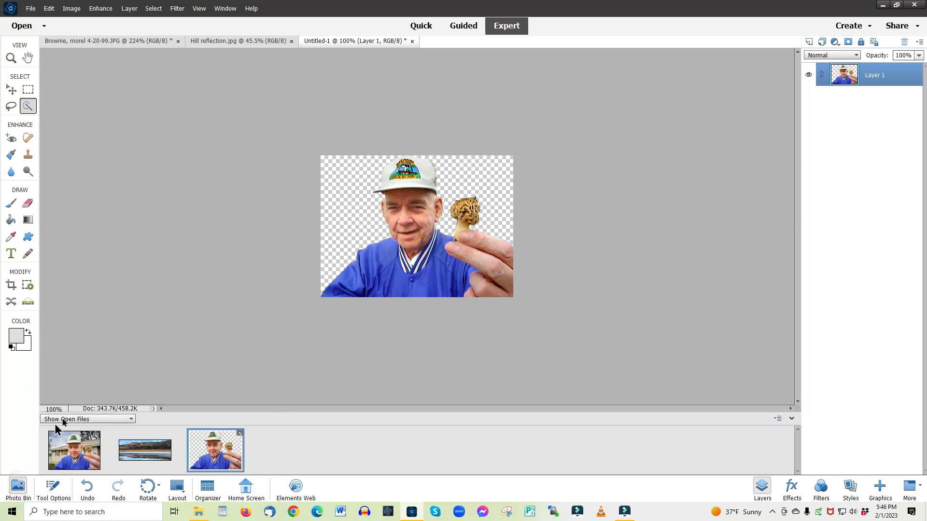
{"action": "left_click", "coordinate": [138, 455]}
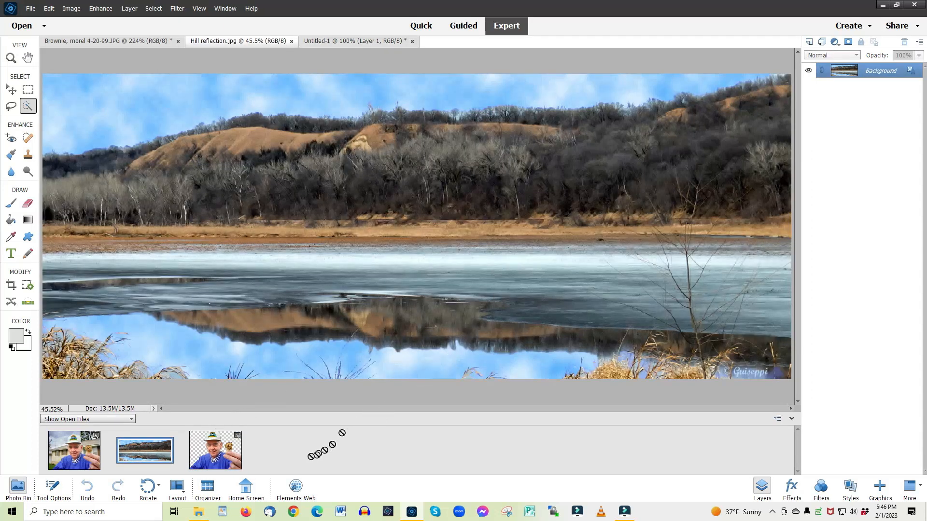
{"action": "left_click", "coordinate": [213, 450]}
{"action": "left_click_drag", "start_coordinate": [212, 450], "coordinate": [637, 276]}
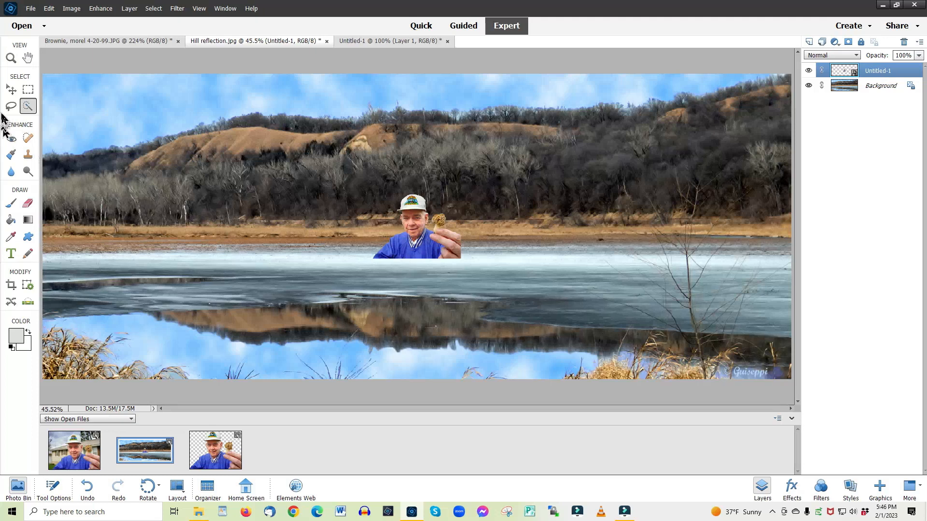
Scale the man's layer up proportionally to about 264.62% and place it in the lower-right corner of the landscape.
{"action": "left_click", "coordinate": [12, 92]}
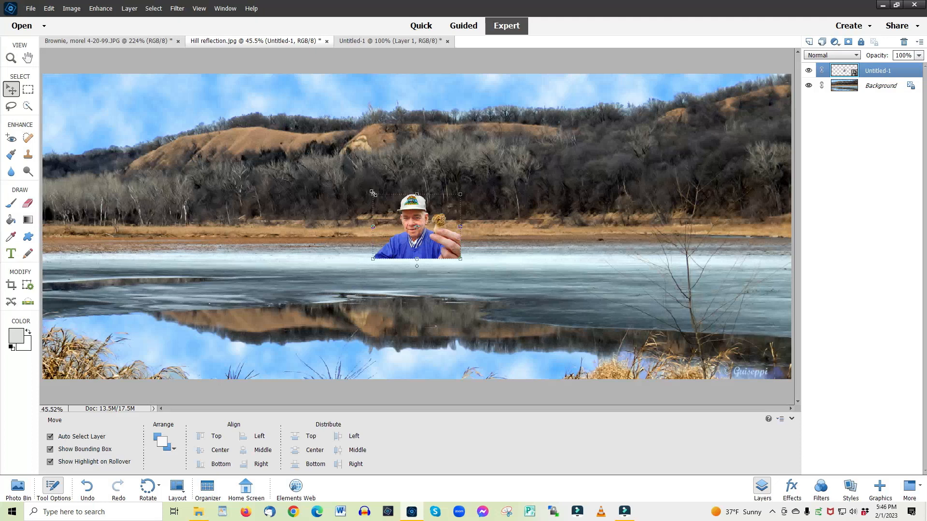
{"action": "left_click_drag", "start_coordinate": [373, 194], "coordinate": [348, 166]}
{"action": "left_click_drag", "start_coordinate": [384, 212], "coordinate": [518, 285]}
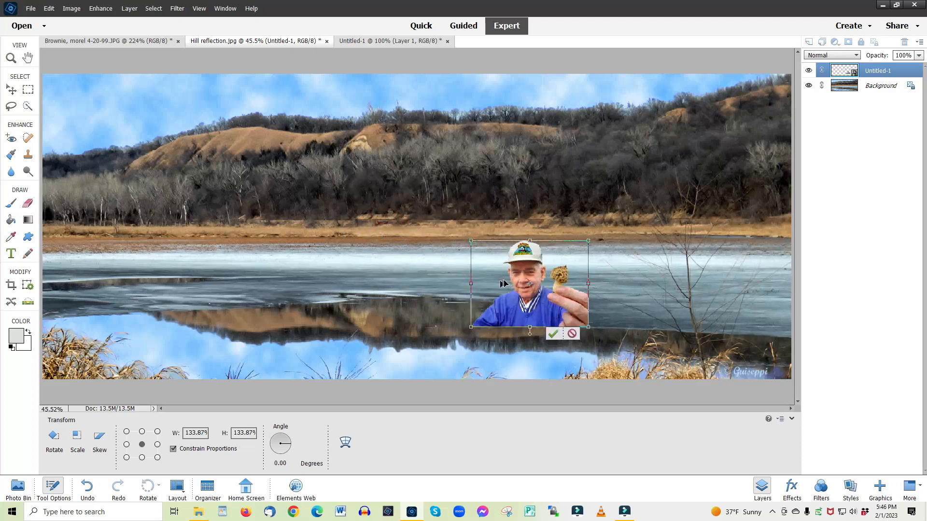
{"action": "left_click_drag", "start_coordinate": [471, 242], "coordinate": [389, 155]}
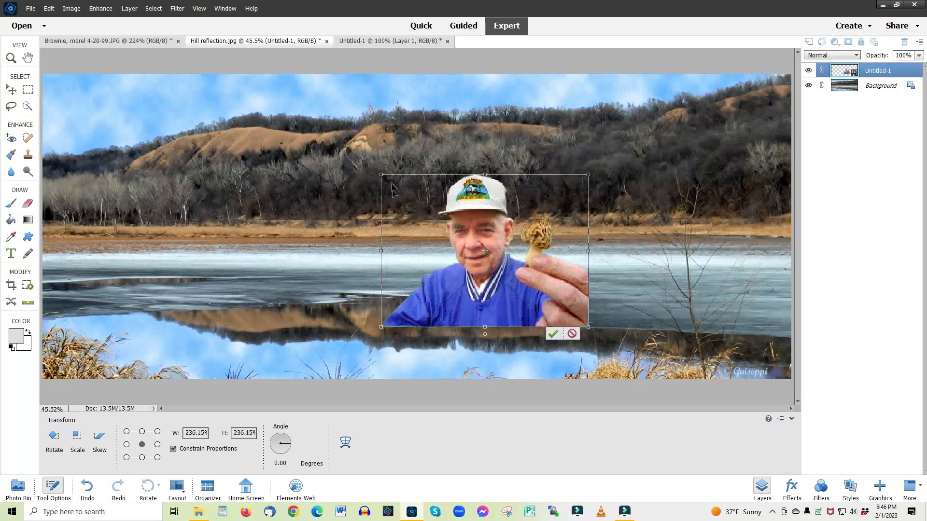
{"action": "left_click_drag", "start_coordinate": [433, 259], "coordinate": [633, 312]}
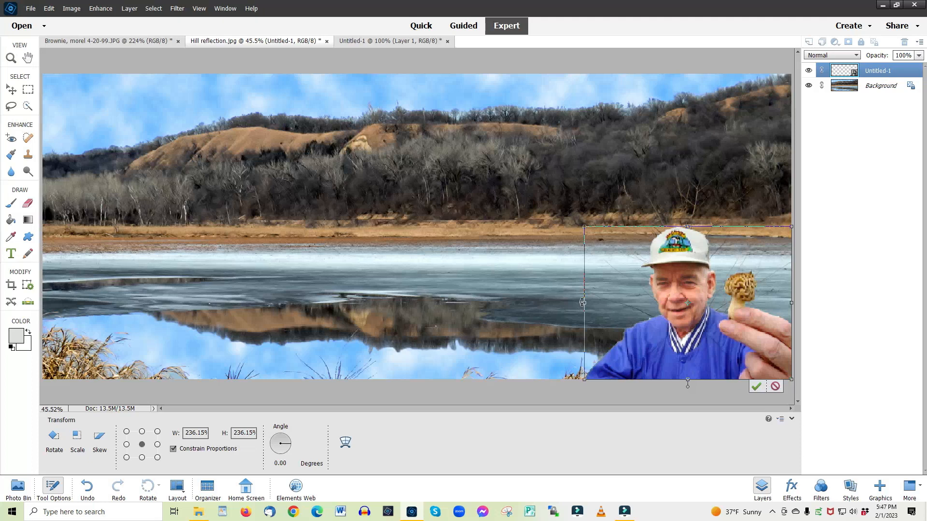
{"action": "left_click_drag", "start_coordinate": [583, 225], "coordinate": [558, 208]}
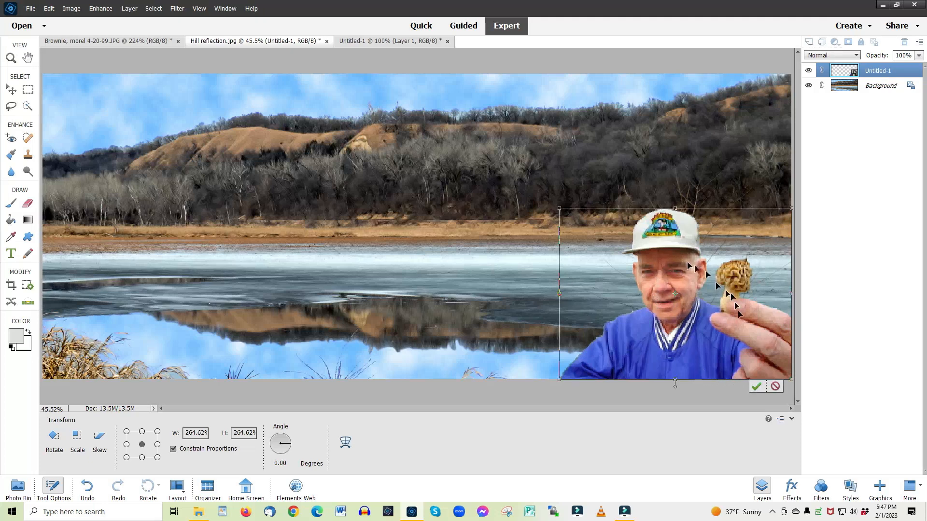
{"action": "left_click", "coordinate": [756, 387]}
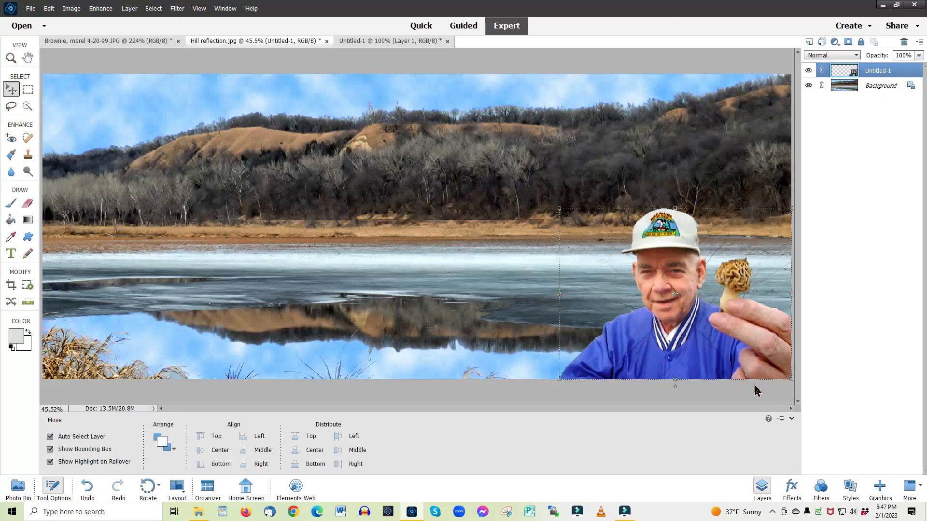
Crop the composite to the lower-right part of the landscape, keeping the man, the lake and the tree line.
{"action": "left_click", "coordinate": [313, 215]}
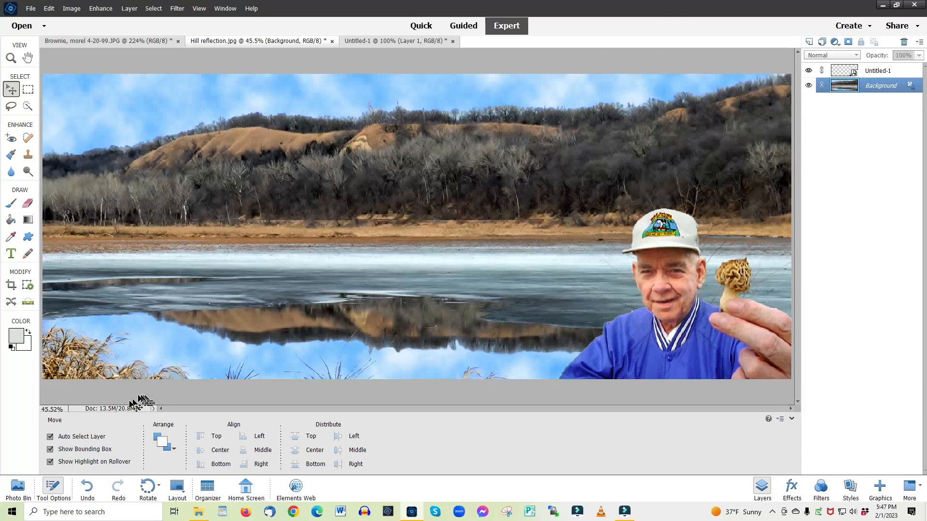
{"action": "left_click", "coordinate": [14, 288]}
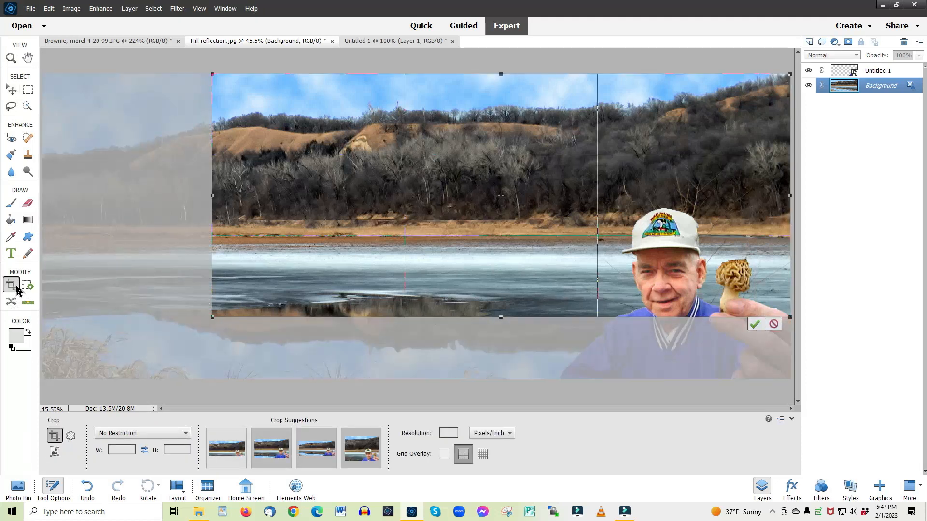
{"action": "left_click_drag", "start_coordinate": [489, 181], "coordinate": [506, 238]}
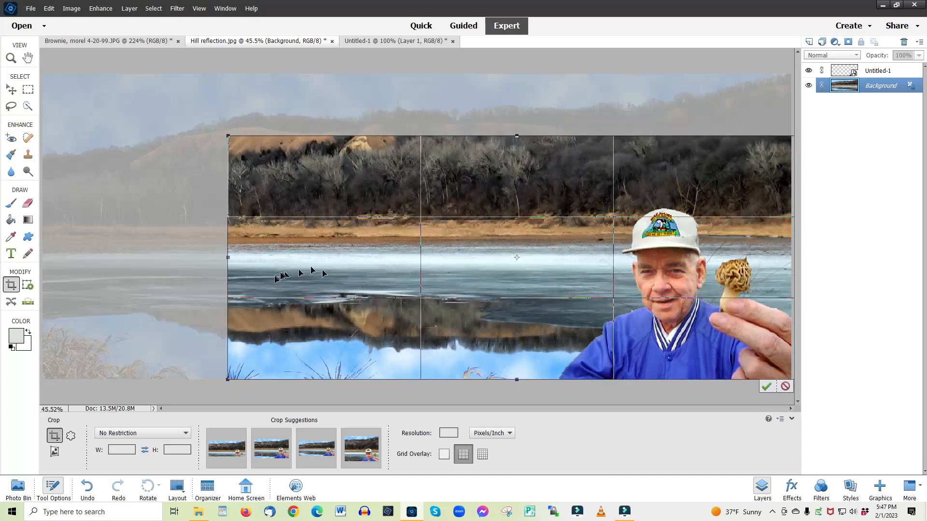
{"action": "left_click_drag", "start_coordinate": [227, 258], "coordinate": [343, 287]}
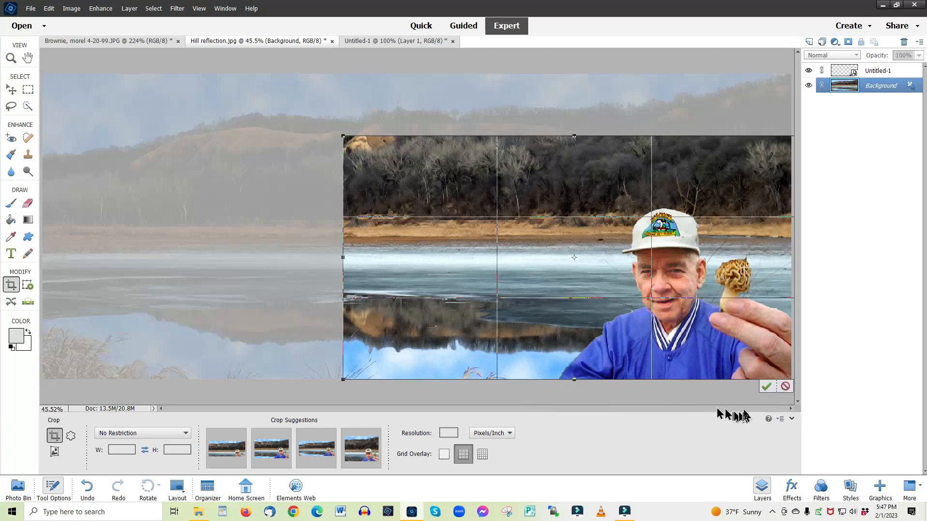
{"action": "left_click", "coordinate": [766, 388]}
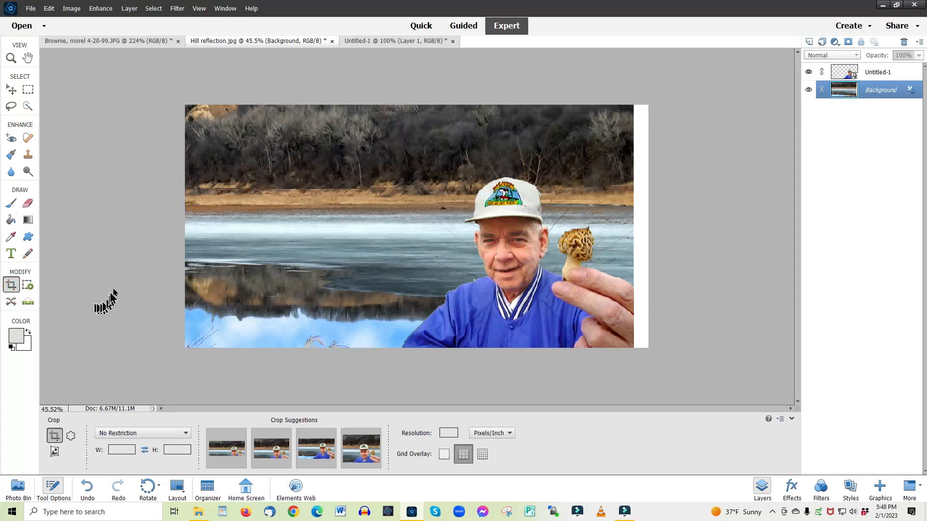
Crop again from the first crop suggestion, extending its top, bottom and left edges while excluding the white strip beside the hand.
{"action": "left_click", "coordinate": [227, 453]}
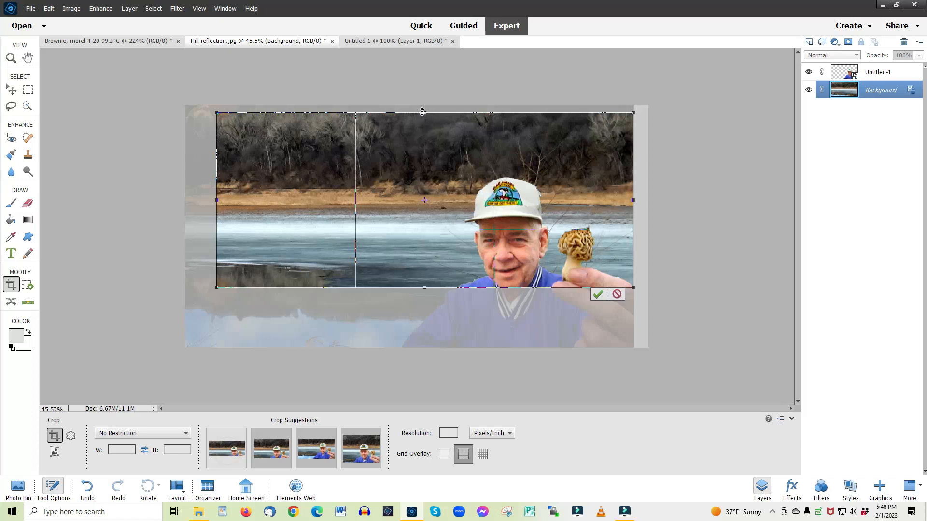
{"action": "left_click_drag", "start_coordinate": [424, 112], "coordinate": [424, 105]}
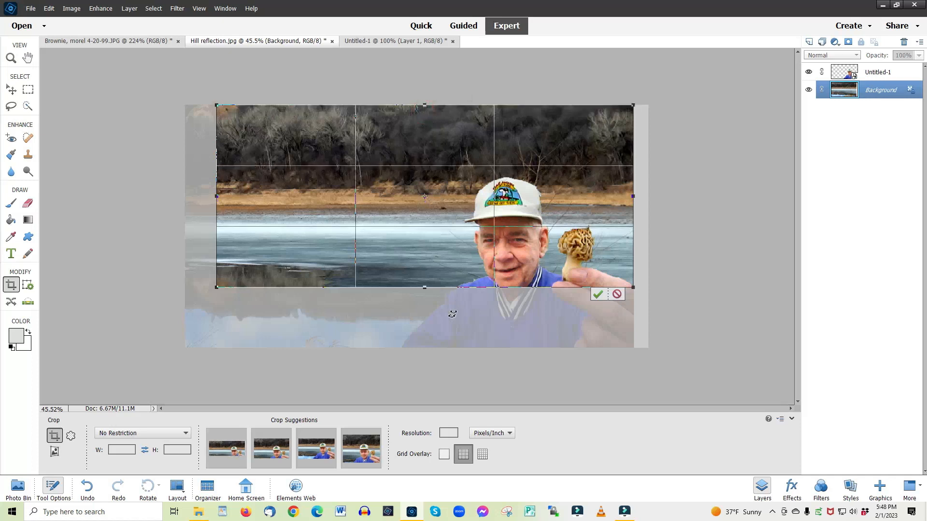
{"action": "left_click_drag", "start_coordinate": [425, 288], "coordinate": [432, 341]}
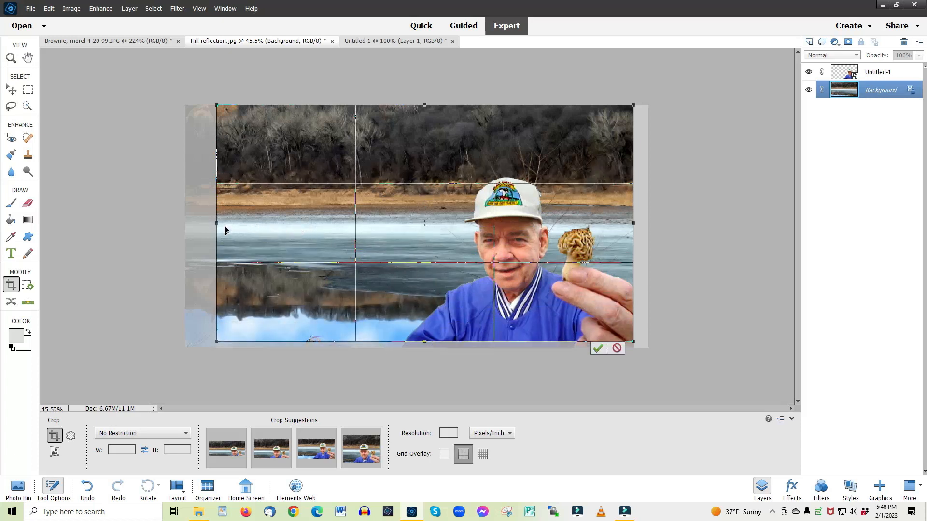
{"action": "left_click_drag", "start_coordinate": [218, 224], "coordinate": [186, 227]}
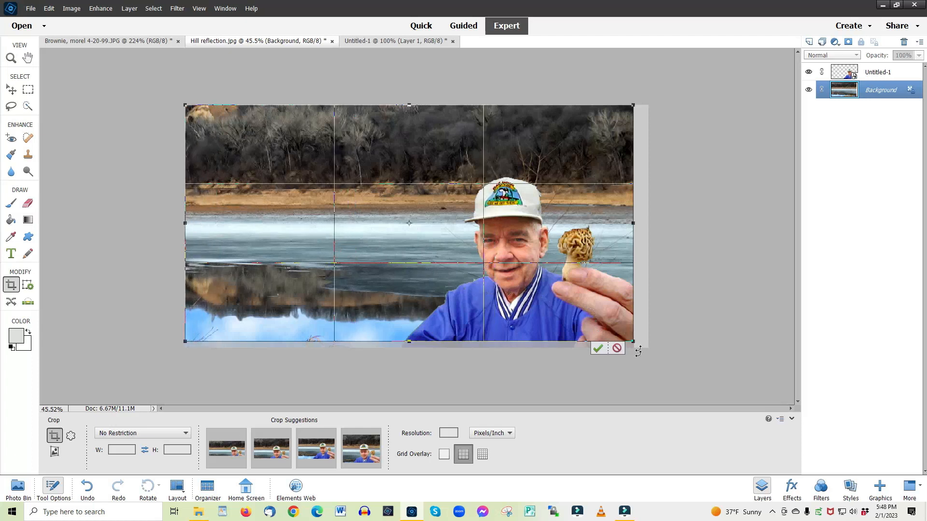
{"action": "left_click", "coordinate": [597, 348]}
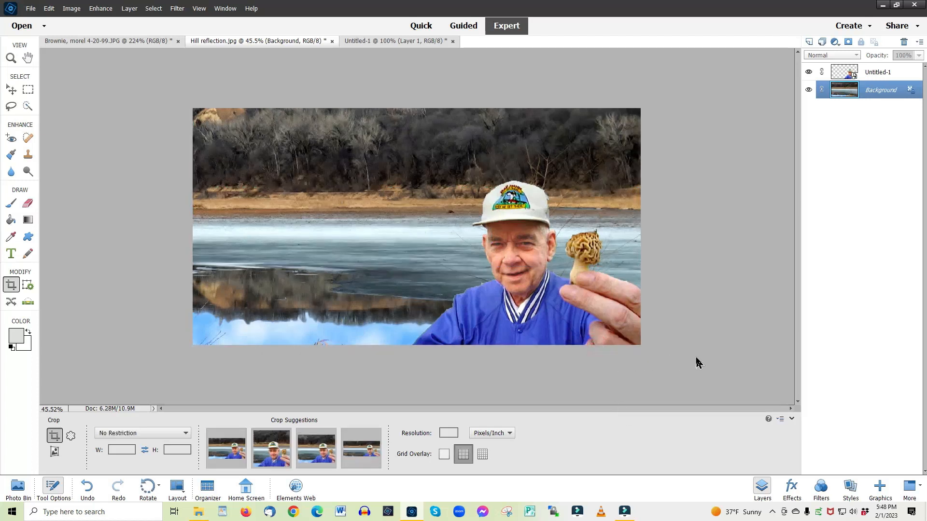